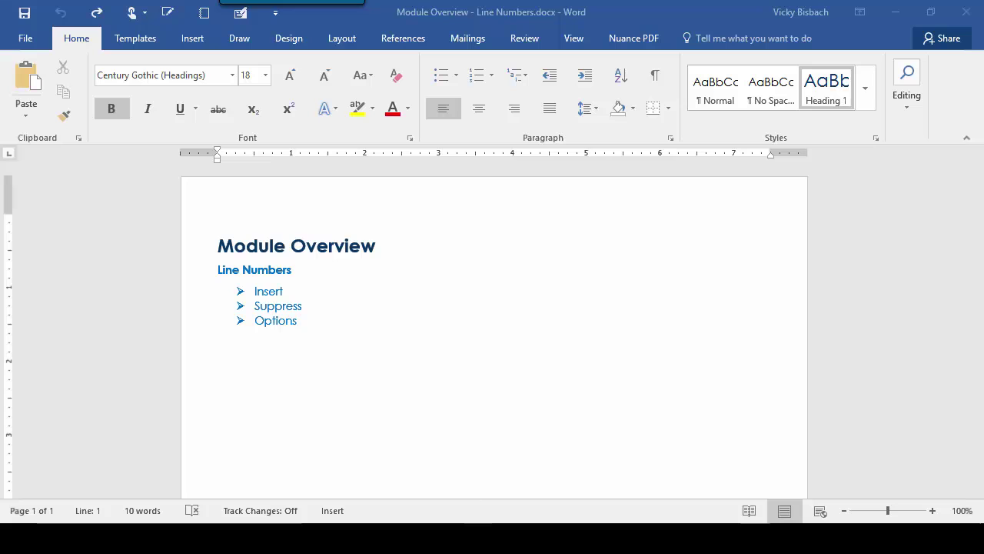
Switch to the Sections.docx document, add continuous line numbers to all of its text, and check them across pages.
mouse_move(479, 538)
left_click(447, 493)
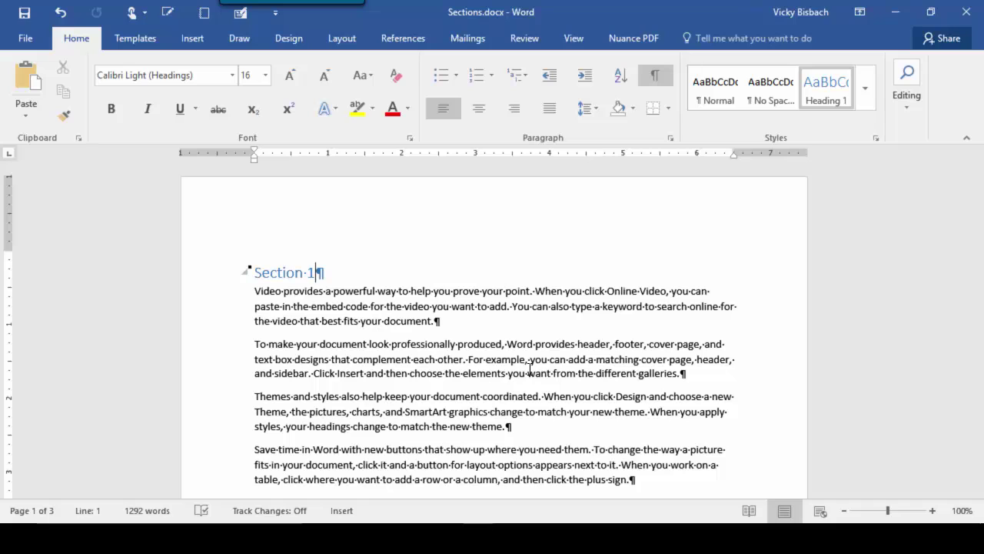
key("ctrl+a")
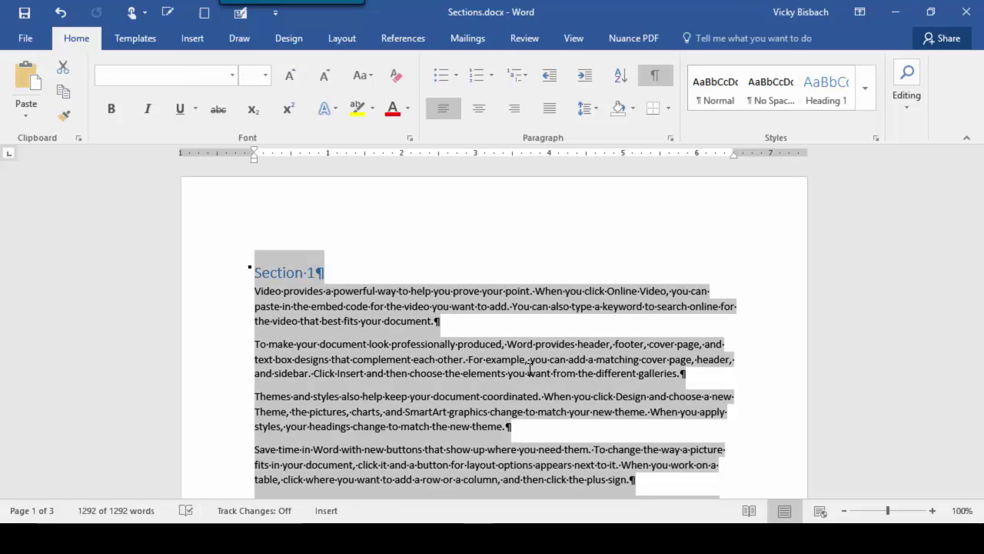
left_click(343, 38)
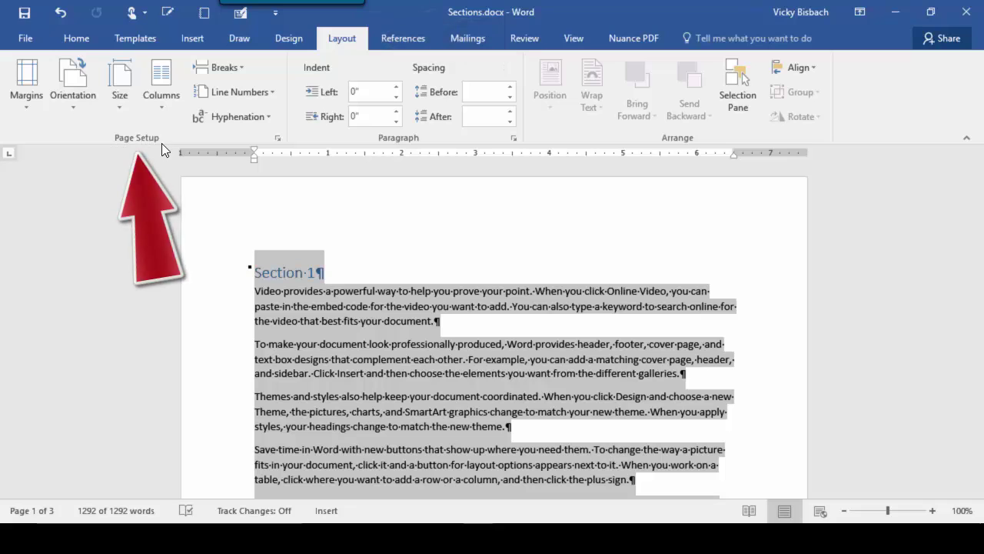
left_click(236, 96)
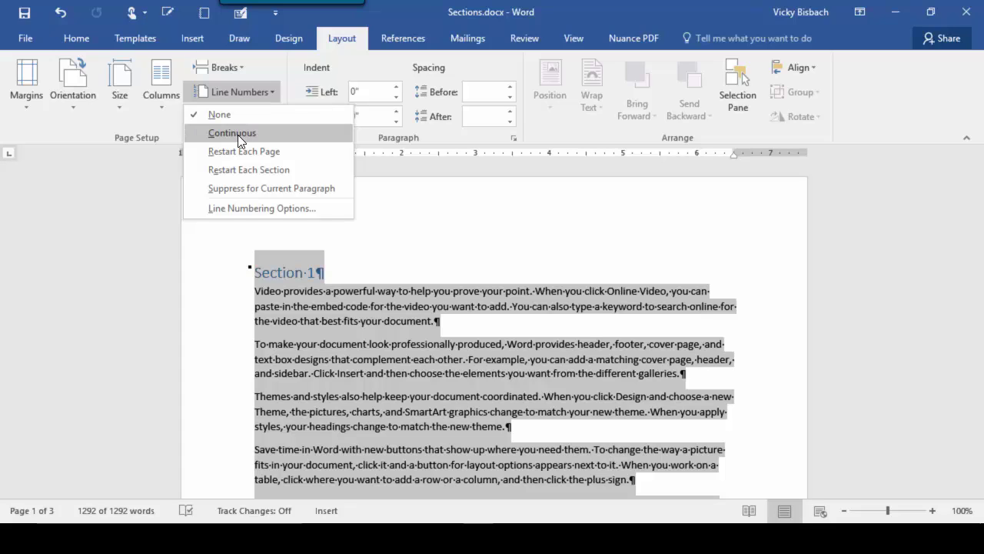
left_click(237, 135)
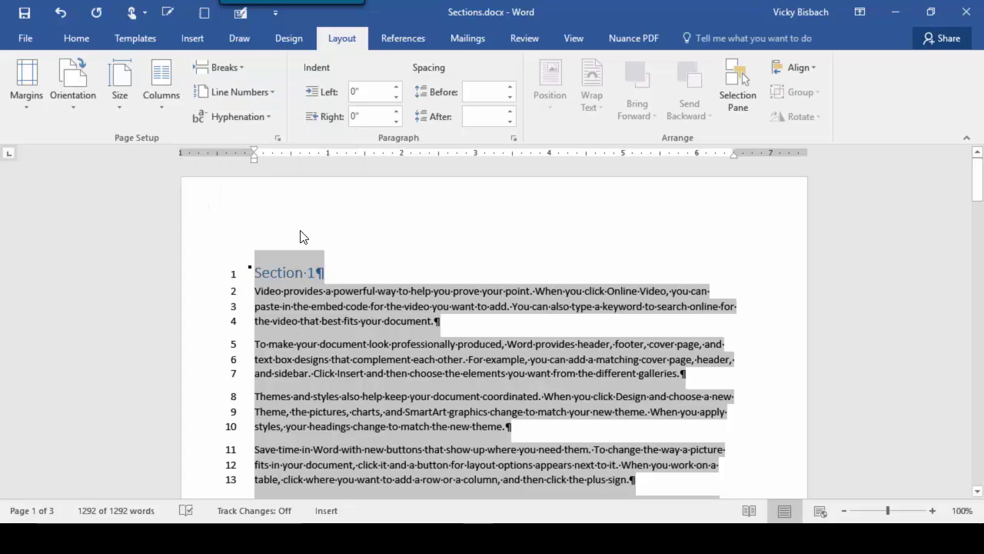
scroll(298, 304, "down", 6)
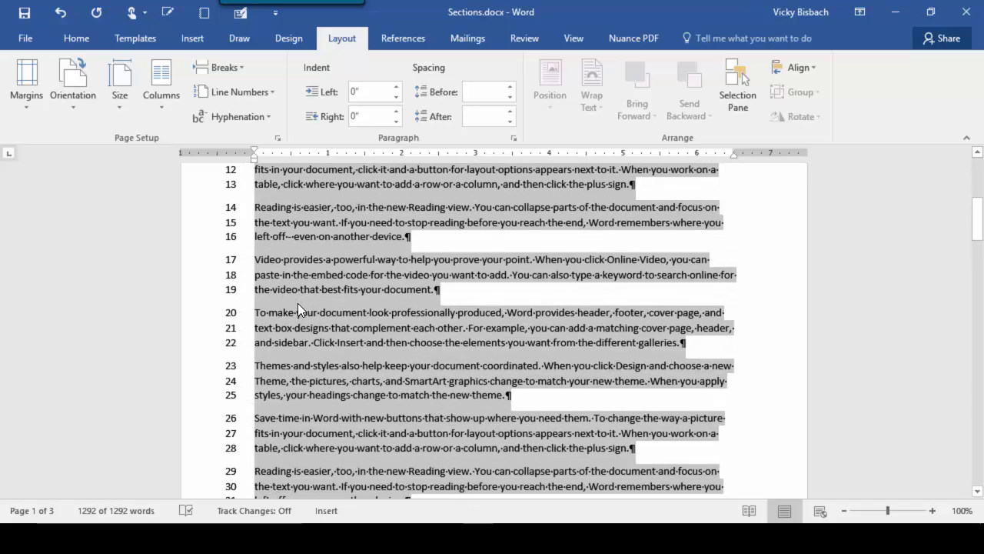
scroll(298, 303, "down", 9)
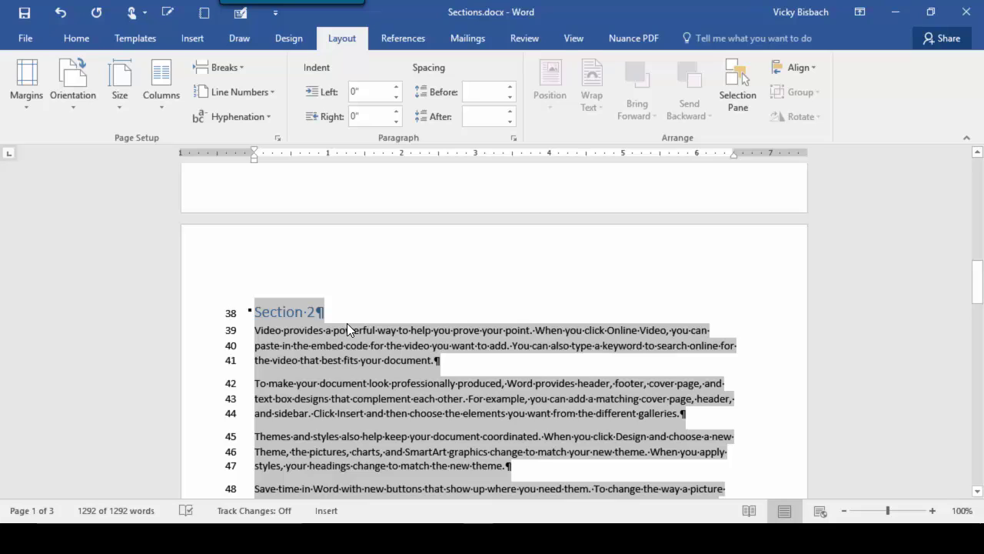
scroll(347, 323, "down", 3)
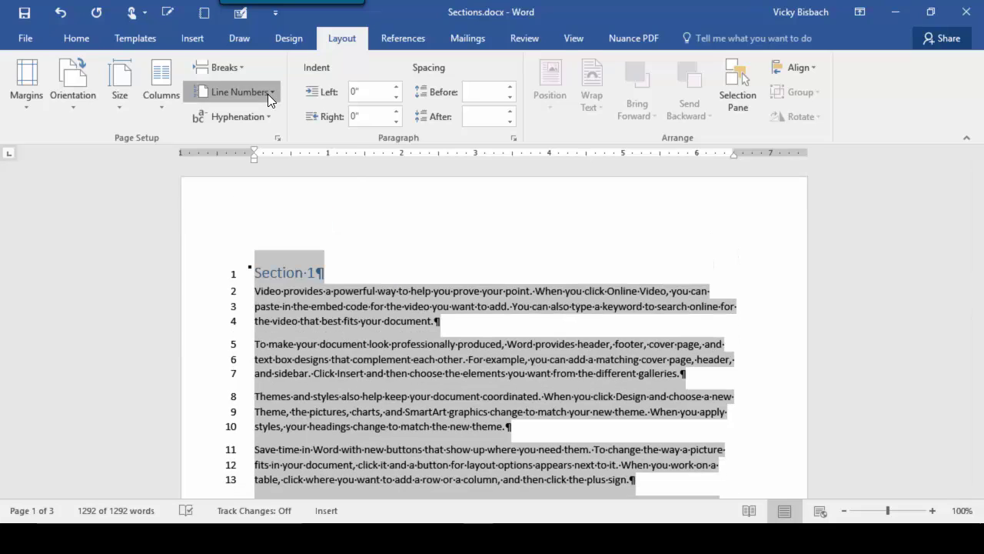
Change the line numbering of the whole document to restart on each page and review every page.
left_click(268, 93)
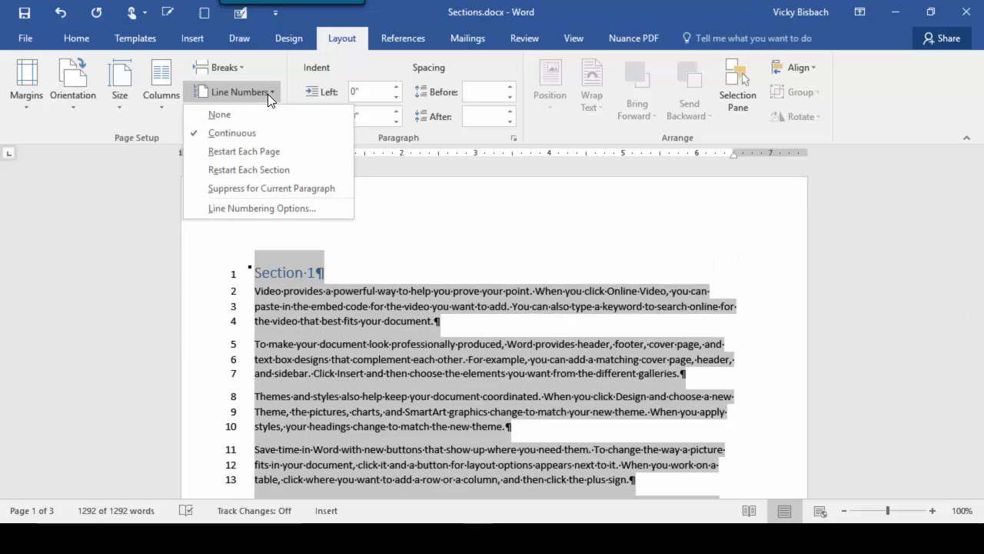
left_click(261, 152)
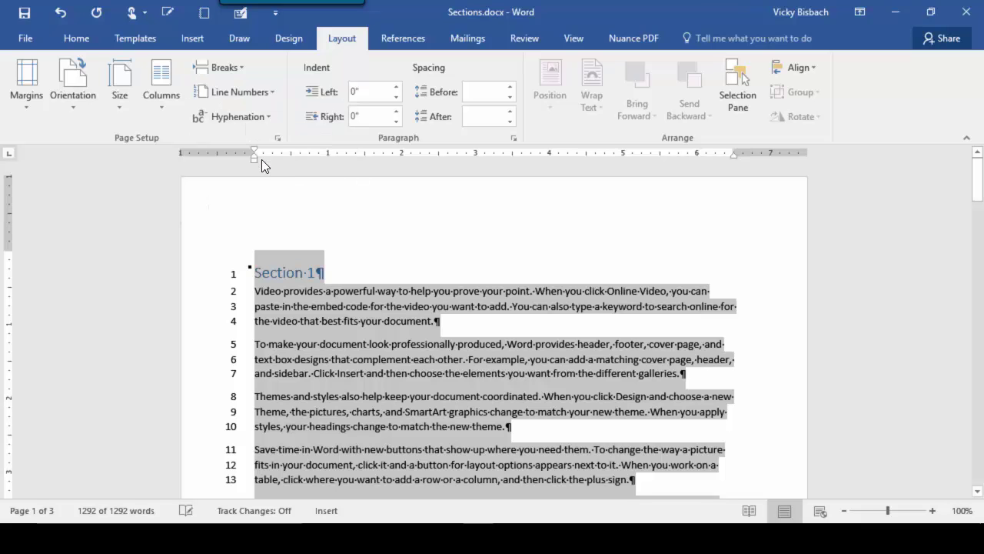
scroll(370, 318, "down", 4)
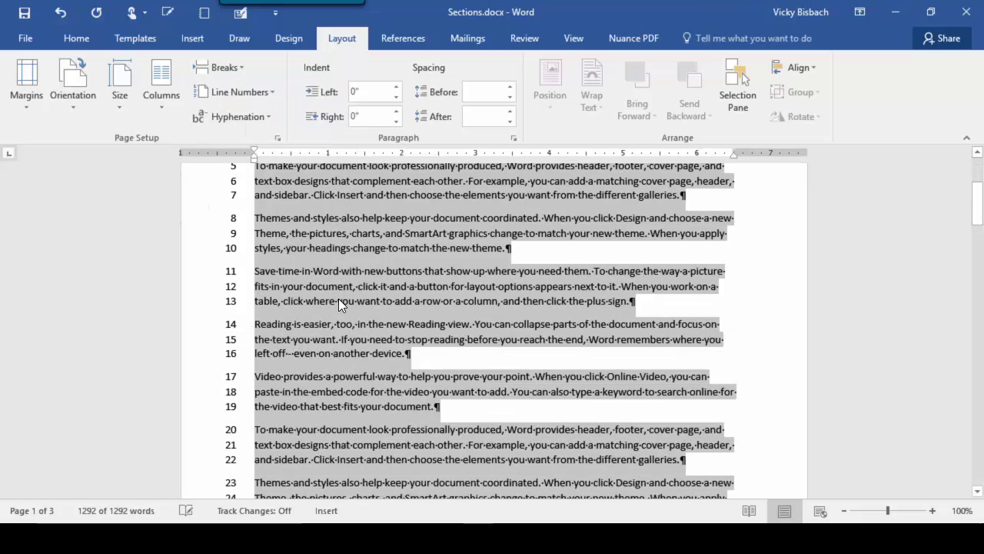
scroll(339, 298, "down", 15)
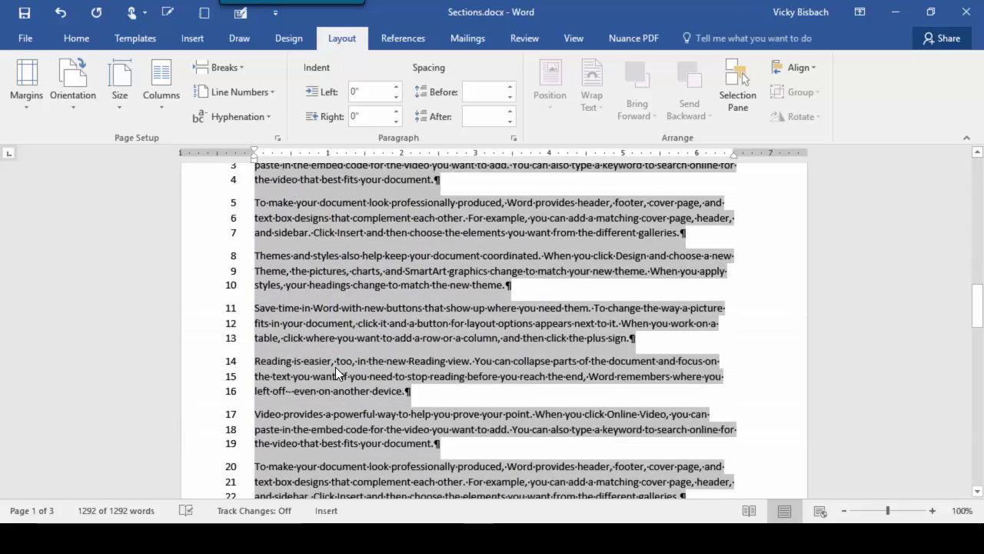
scroll(336, 367, "down", 12)
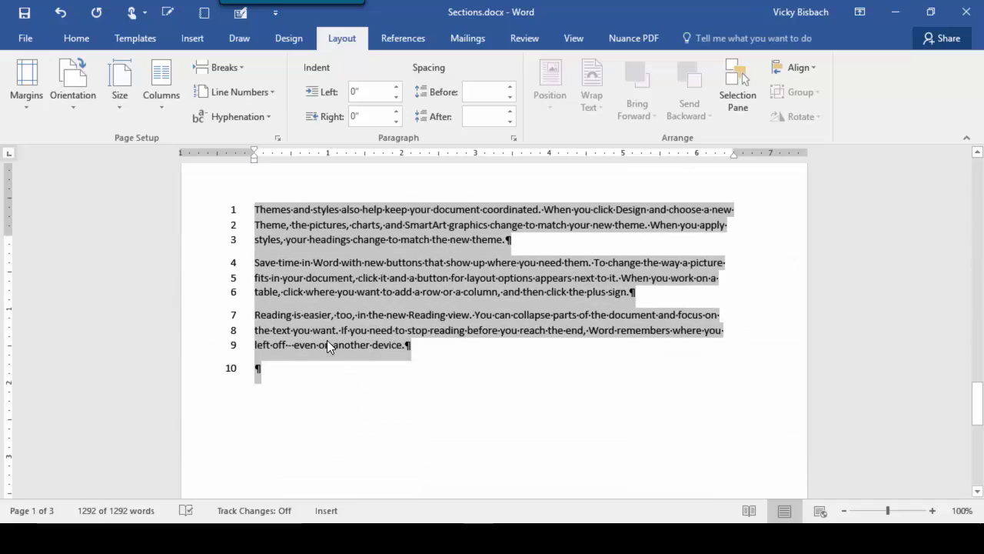
Set the whole document's line numbering to restart at each section, check the start of Section 2, and deselect the text.
scroll(313, 319, "up", 1)
left_click_drag(980, 406, 980, 185)
left_click(239, 92)
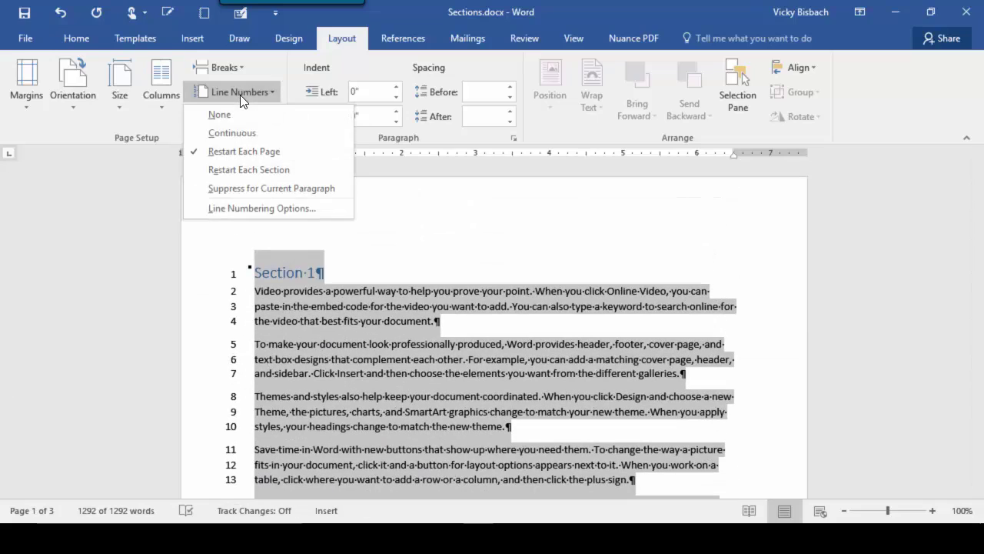
left_click(241, 170)
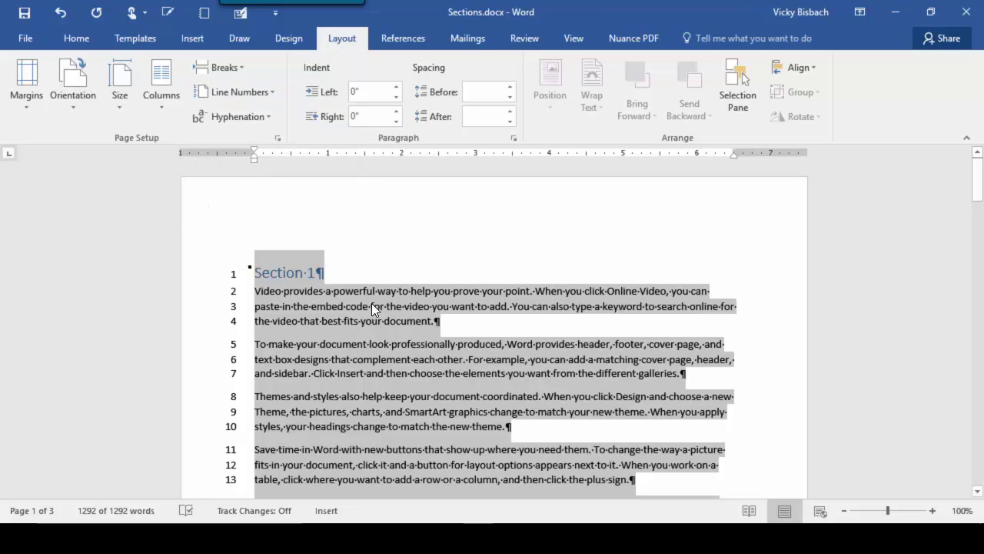
scroll(372, 305, "down", 5)
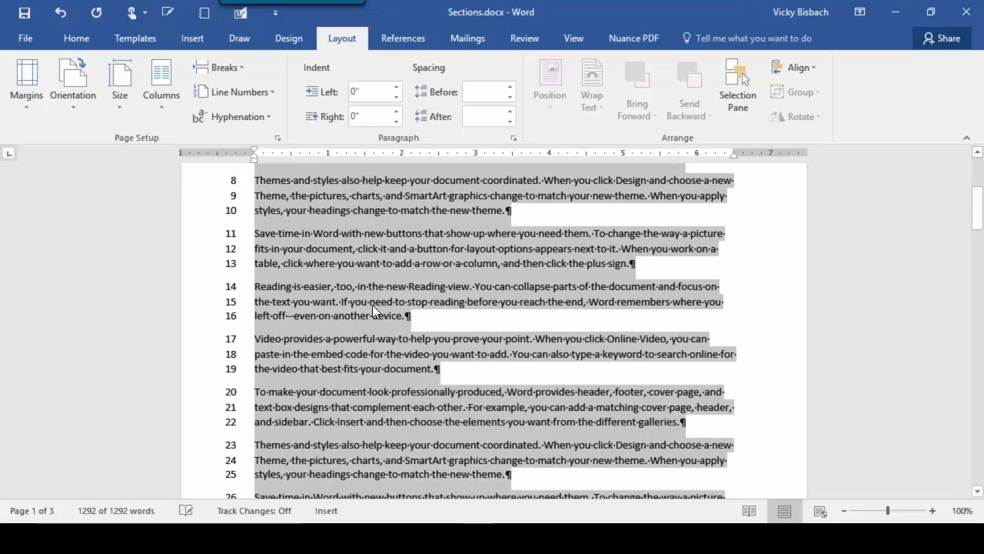
scroll(372, 304, "down", 10)
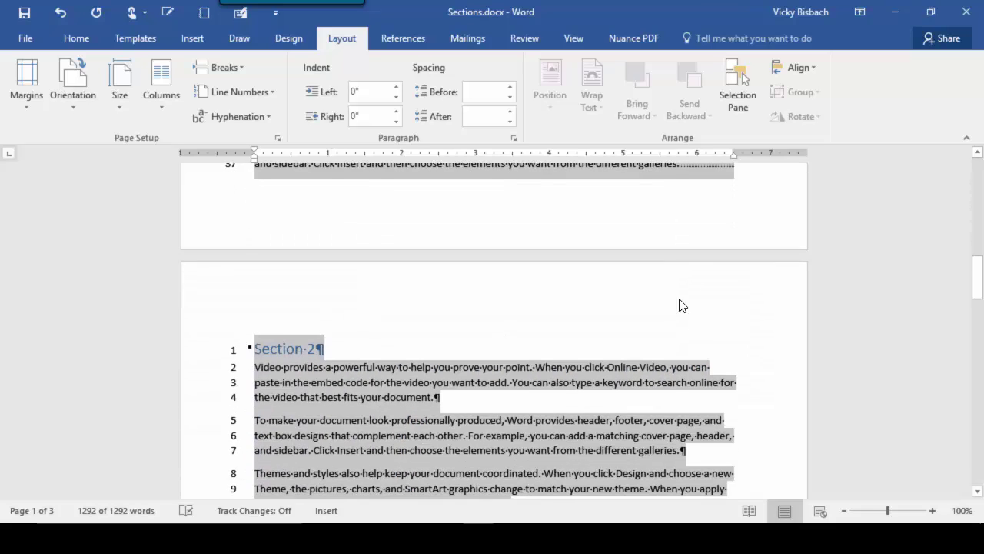
left_click_drag(976, 278, 977, 194)
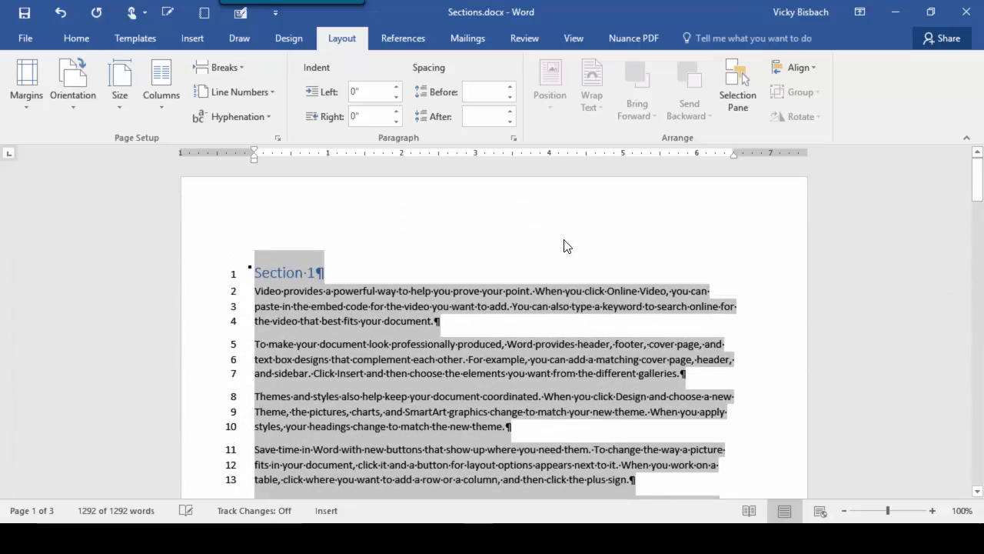
left_click(436, 243)
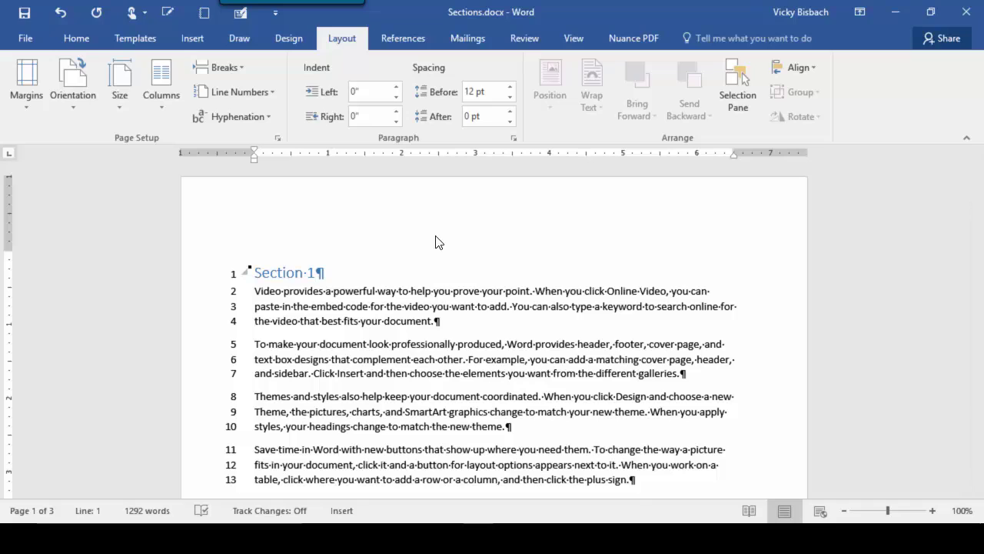
Suppress line numbering for the Section 1 heading.
left_click(286, 273)
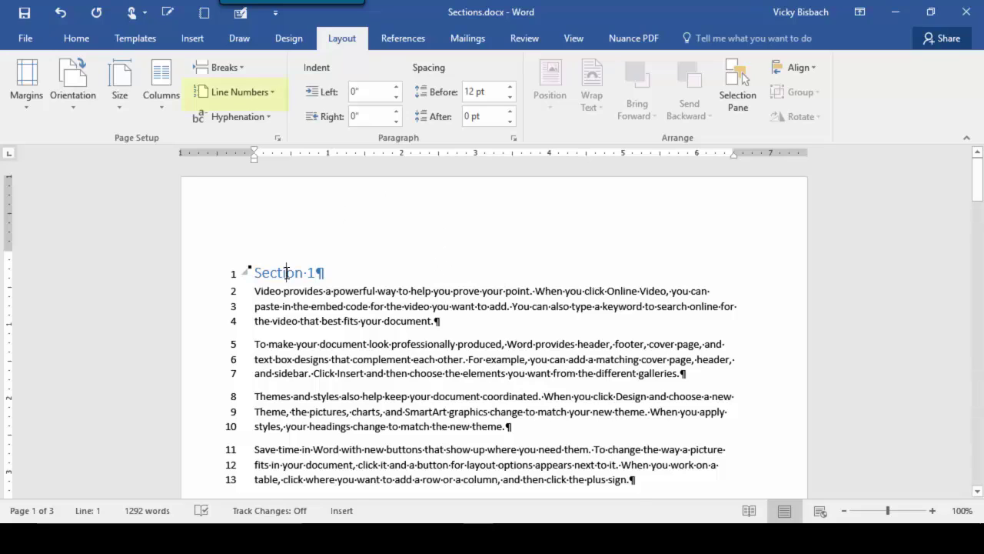
left_click(253, 95)
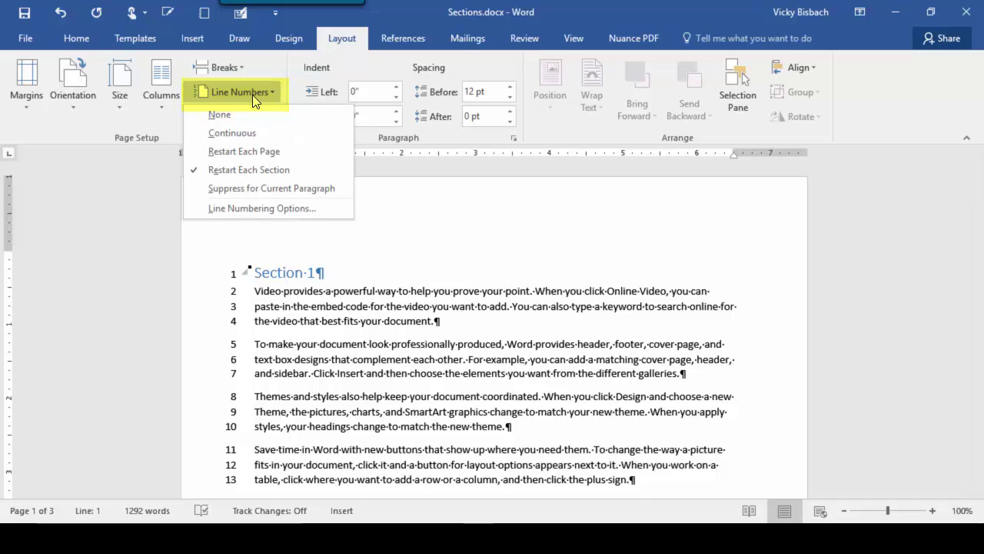
left_click(229, 190)
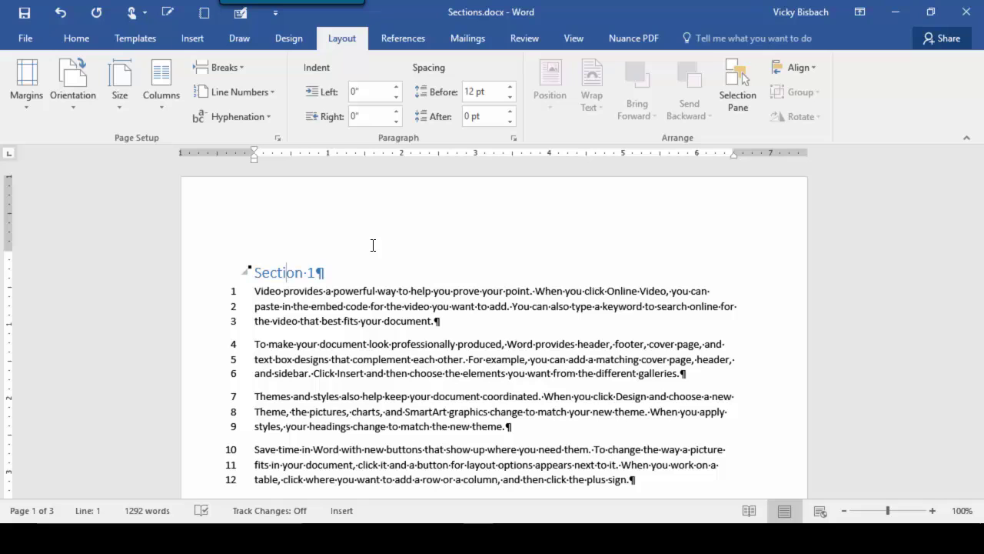
Suppress line numbering for the second and third body paragraphs of Section 1, beginning "To make your document" and "Themes and styles".
left_click_drag(254, 344, 533, 439)
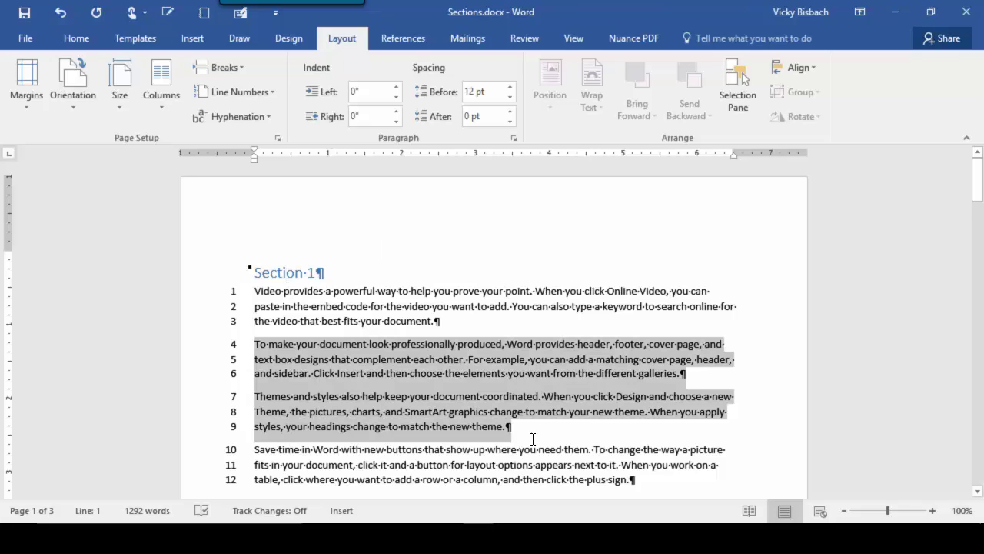
left_click(262, 91)
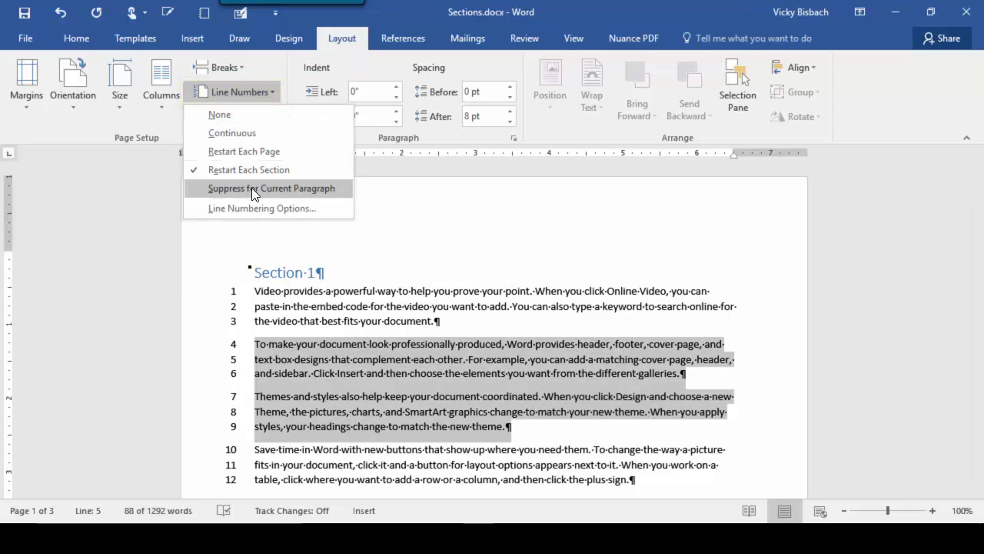
left_click(255, 188)
Turn off line number suppression for the Section 1 heading.
left_click(398, 266)
left_click(263, 91)
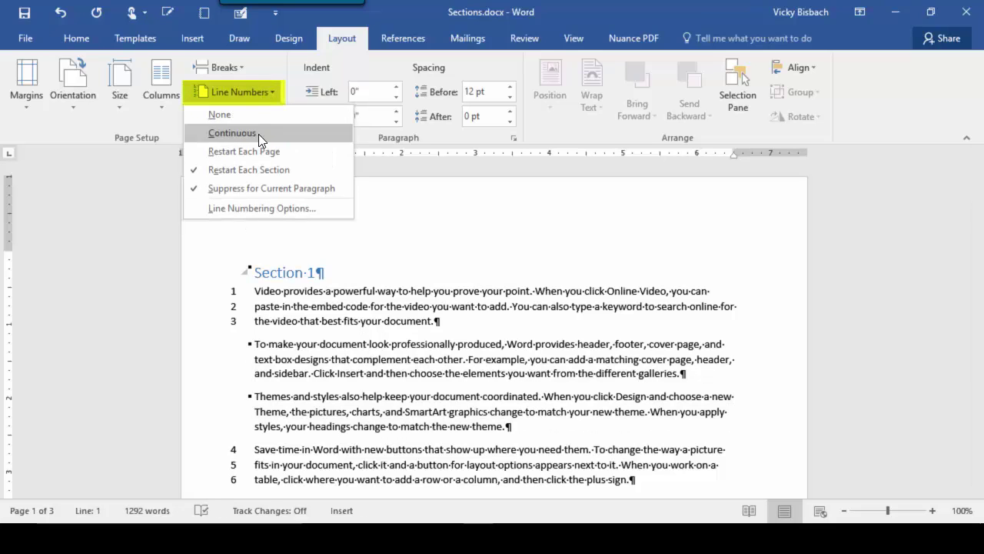
left_click(252, 189)
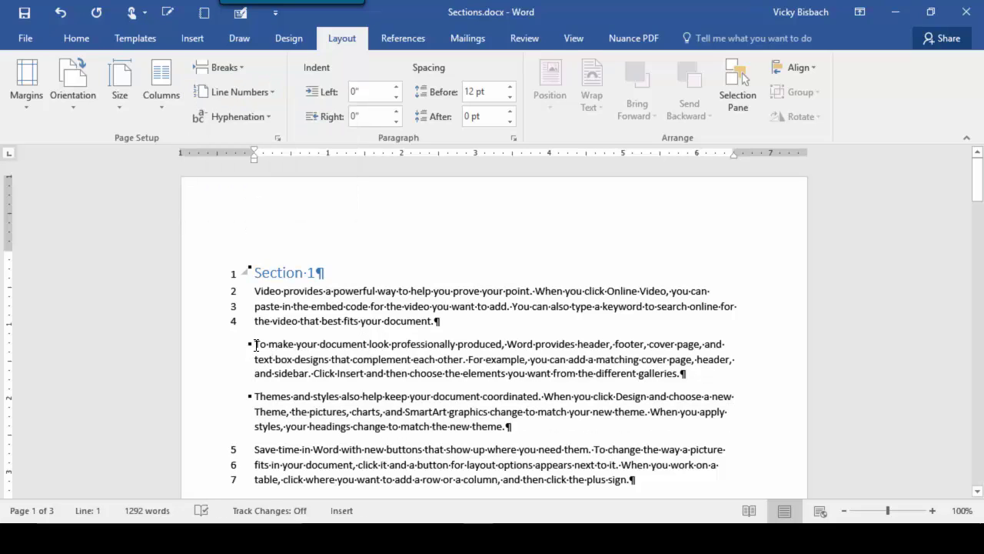
Turn off line number suppression for the two paragraphs beginning "To make your document" and "Themes and styles".
left_click_drag(256, 344, 587, 429)
left_click(270, 97)
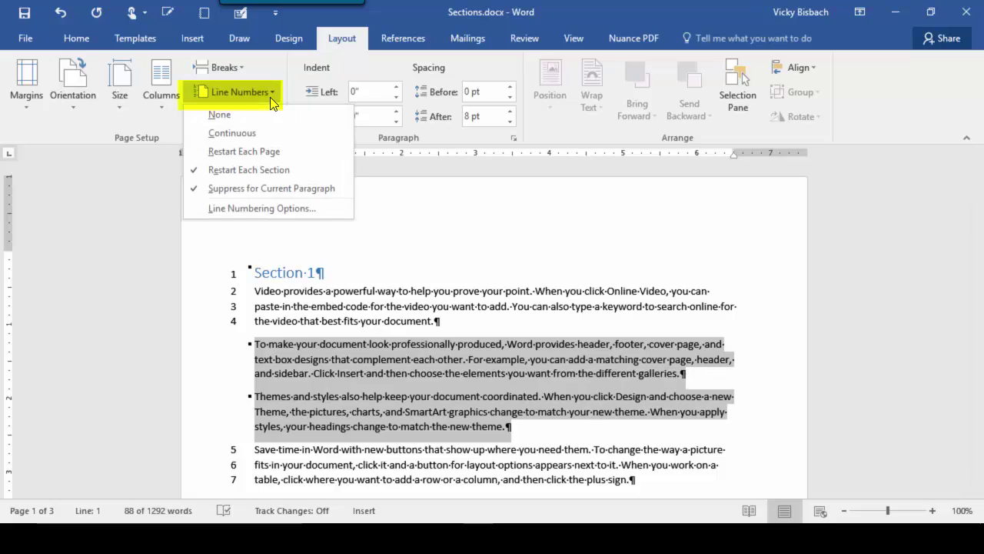
left_click(257, 188)
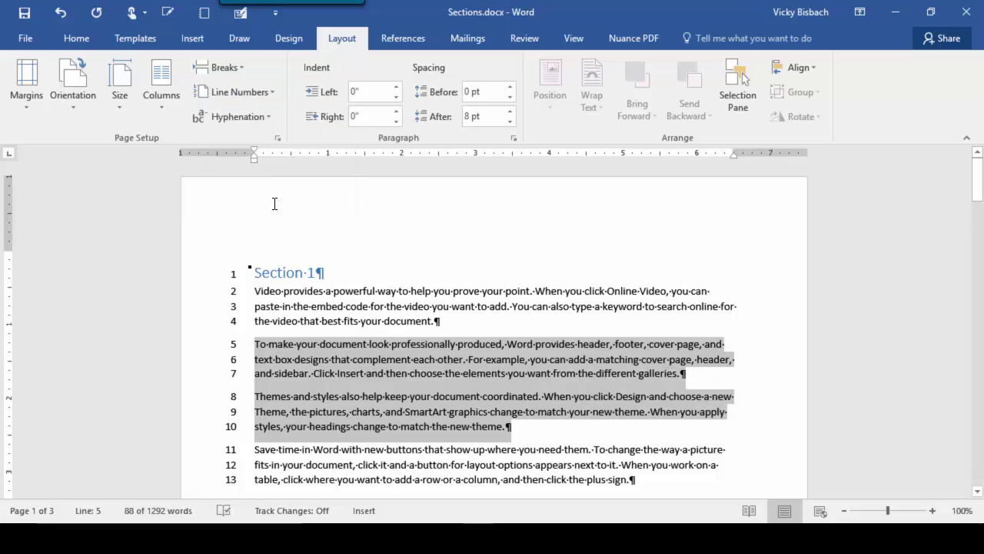
Set Section 1's line numbering to start at 2 and count by 2, applied to selected sections, and compare it with Section 2.
left_click(253, 93)
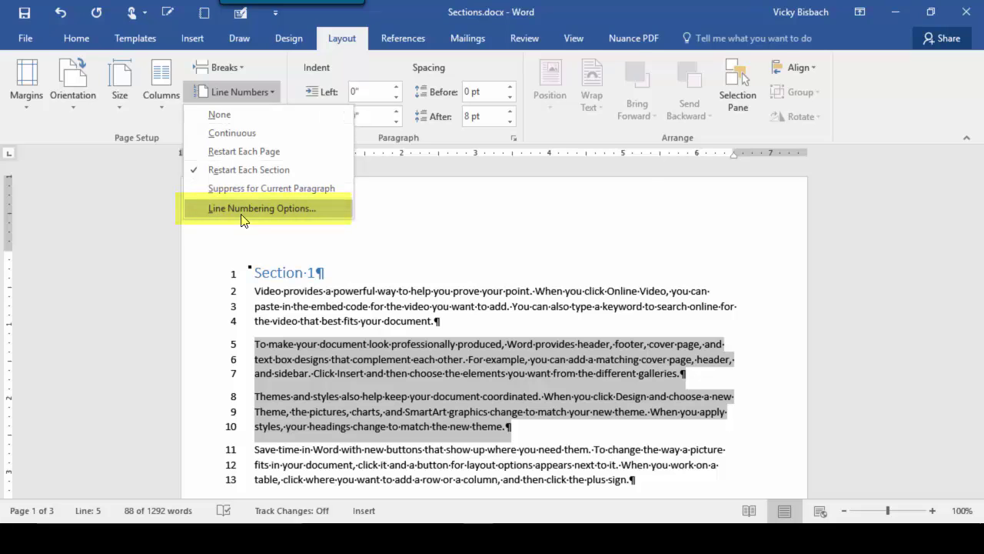
left_click(277, 215)
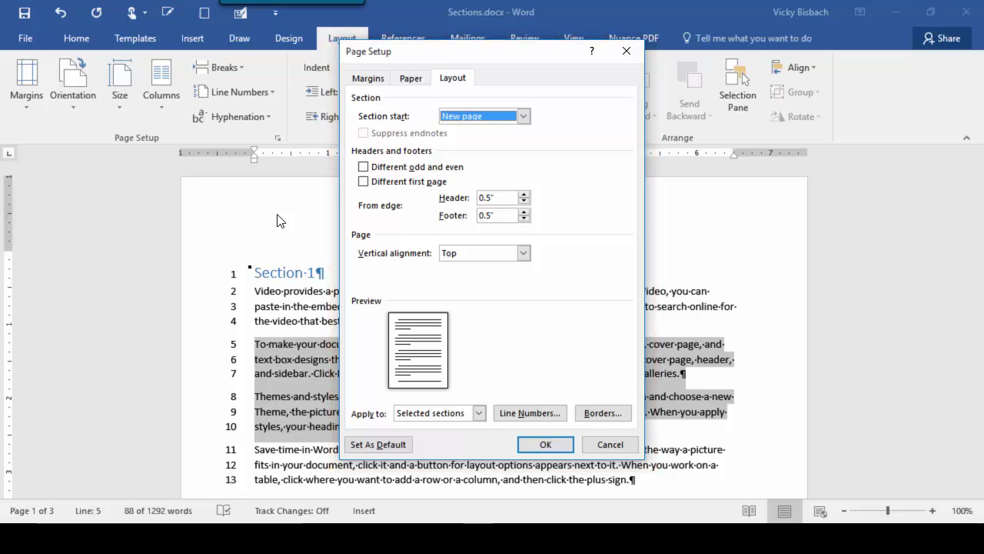
left_click(529, 413)
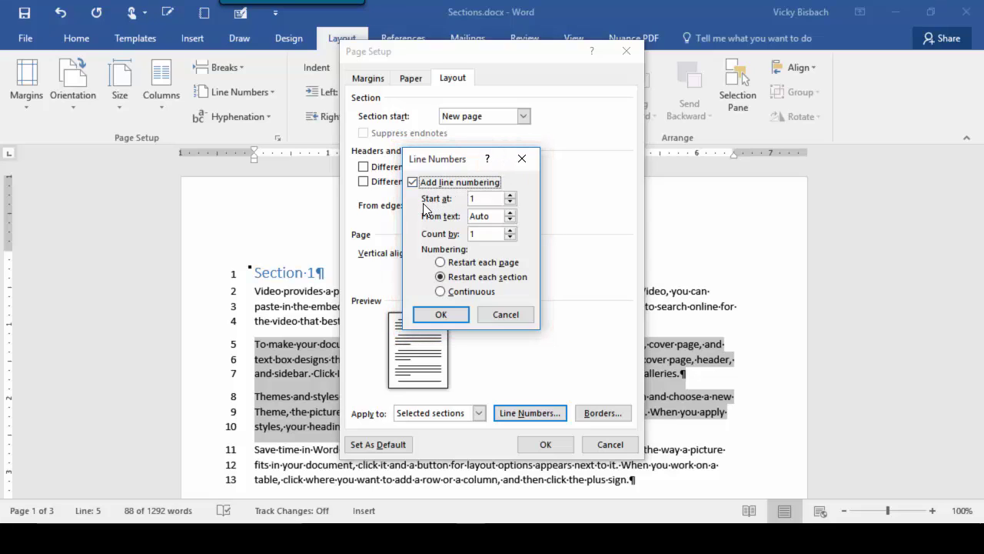
left_click(511, 196)
left_click(510, 230)
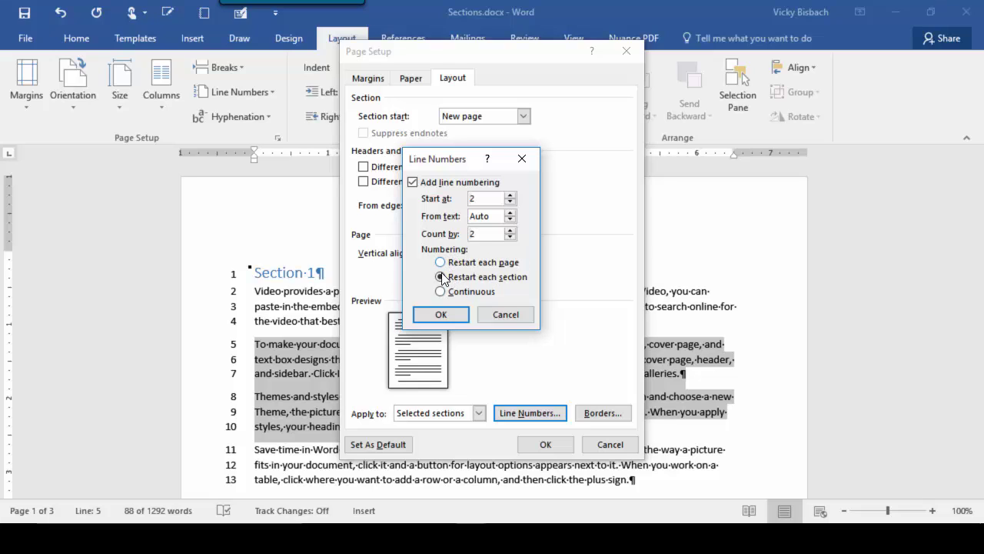
left_click(446, 315)
left_click(446, 314)
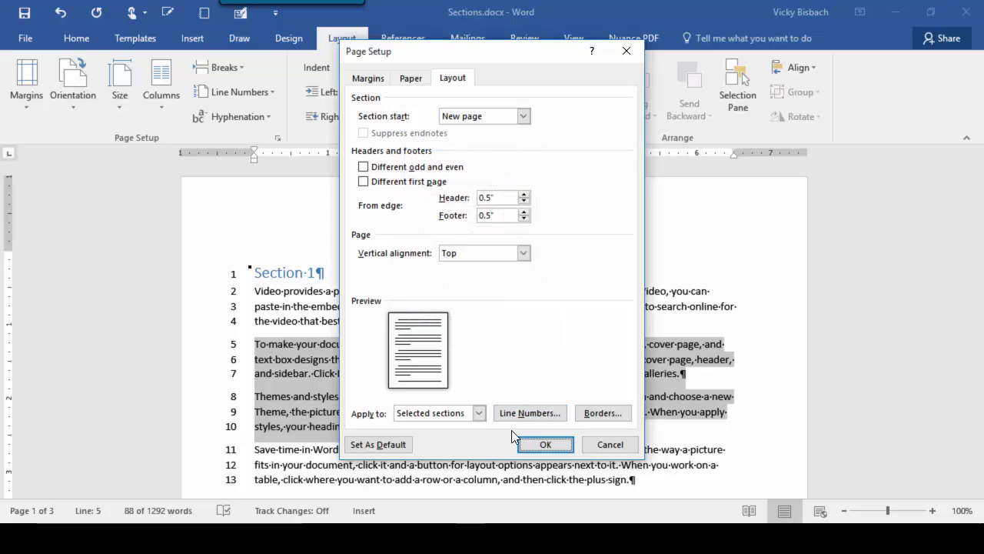
left_click(543, 446)
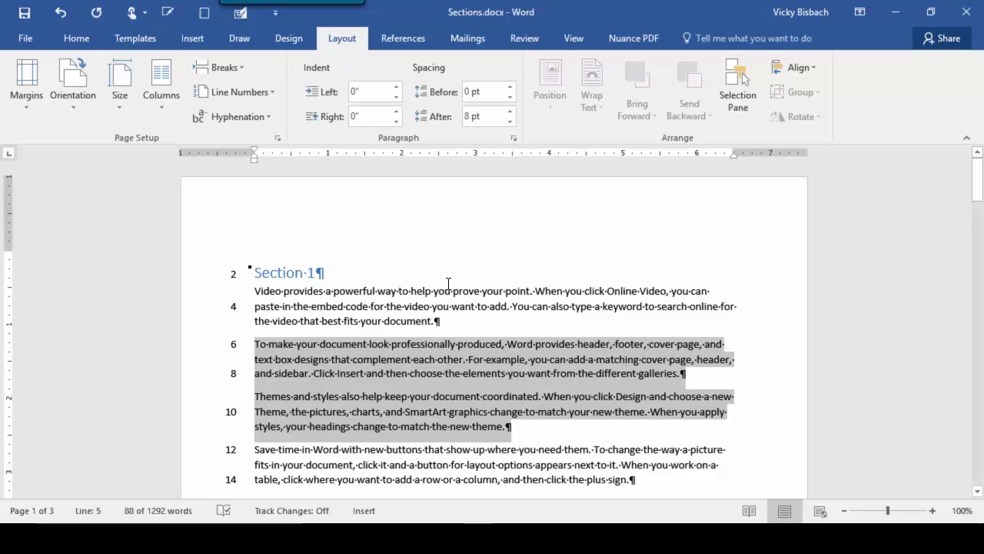
scroll(448, 284, "down", 15)
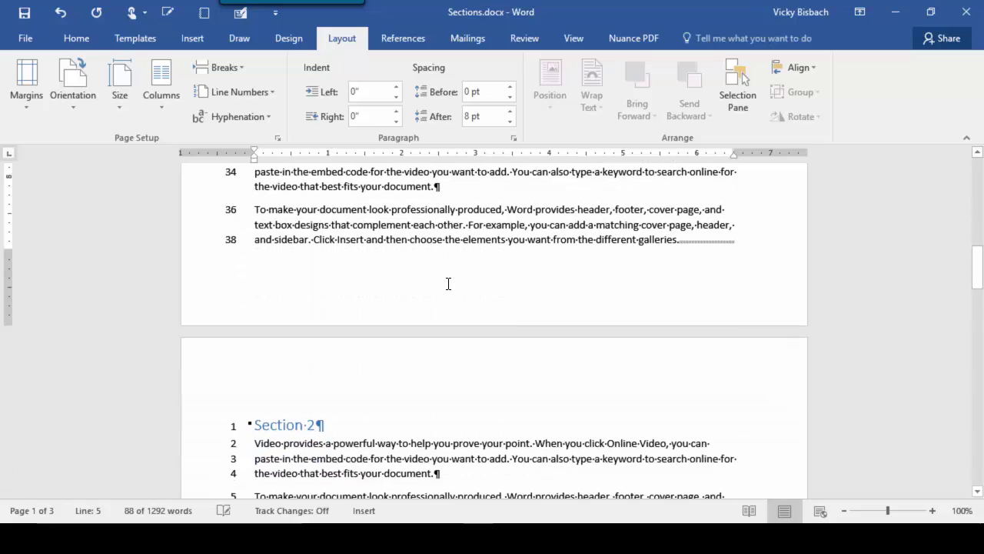
scroll(449, 284, "down", 3)
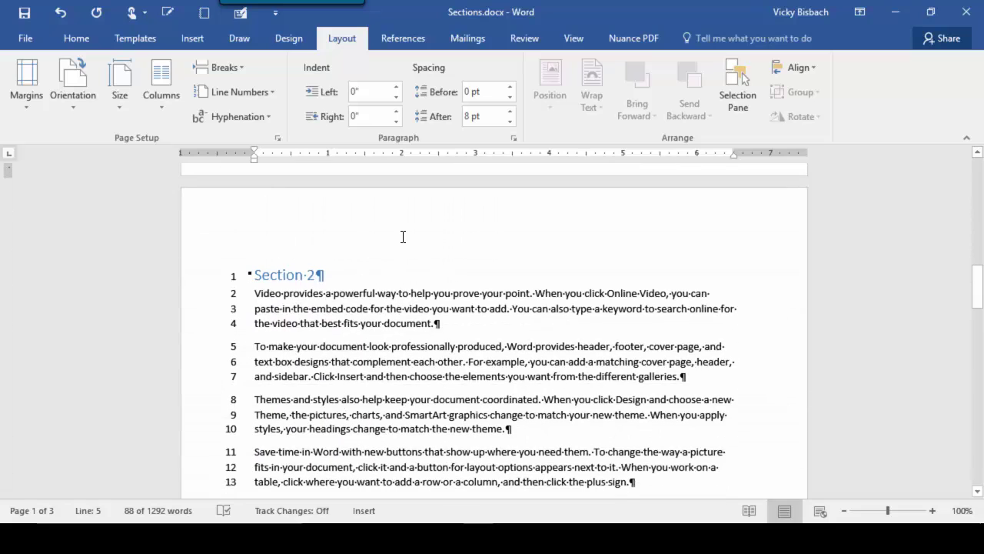